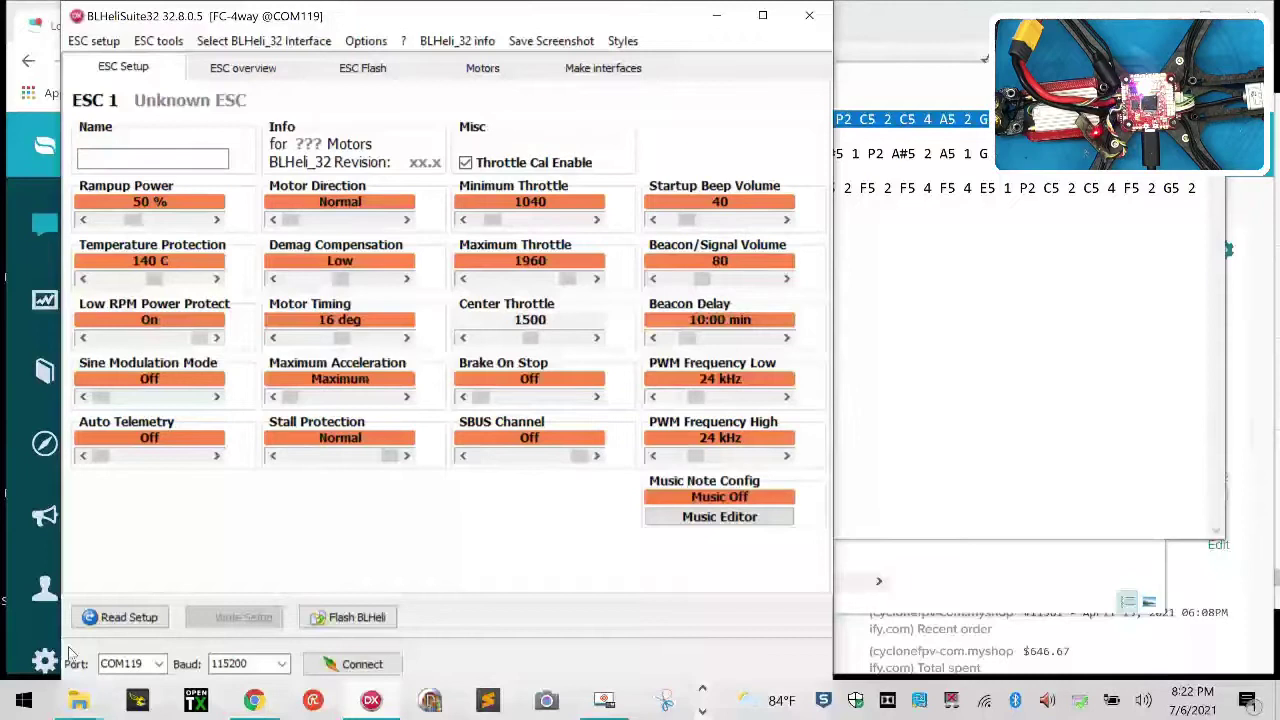
Turn on Notepad's status bar for the notes file, then switch back to BLHeliSuite32.
click(985, 85)
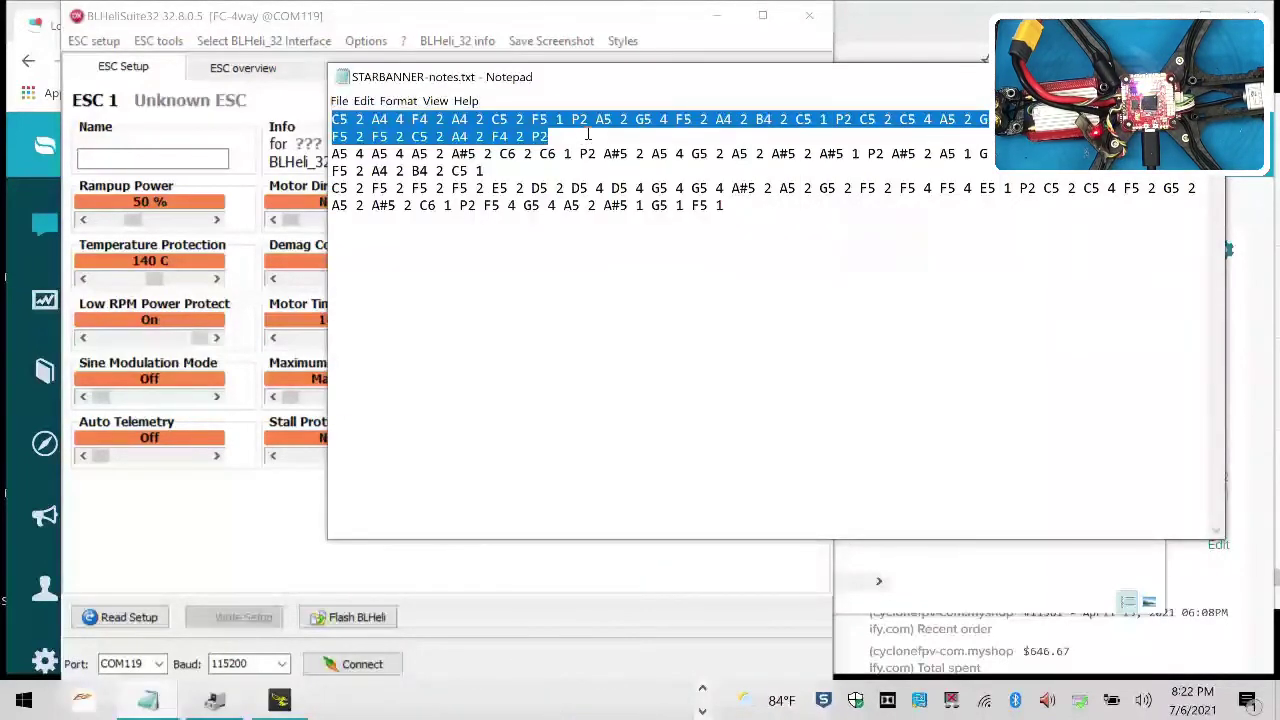
click(364, 101)
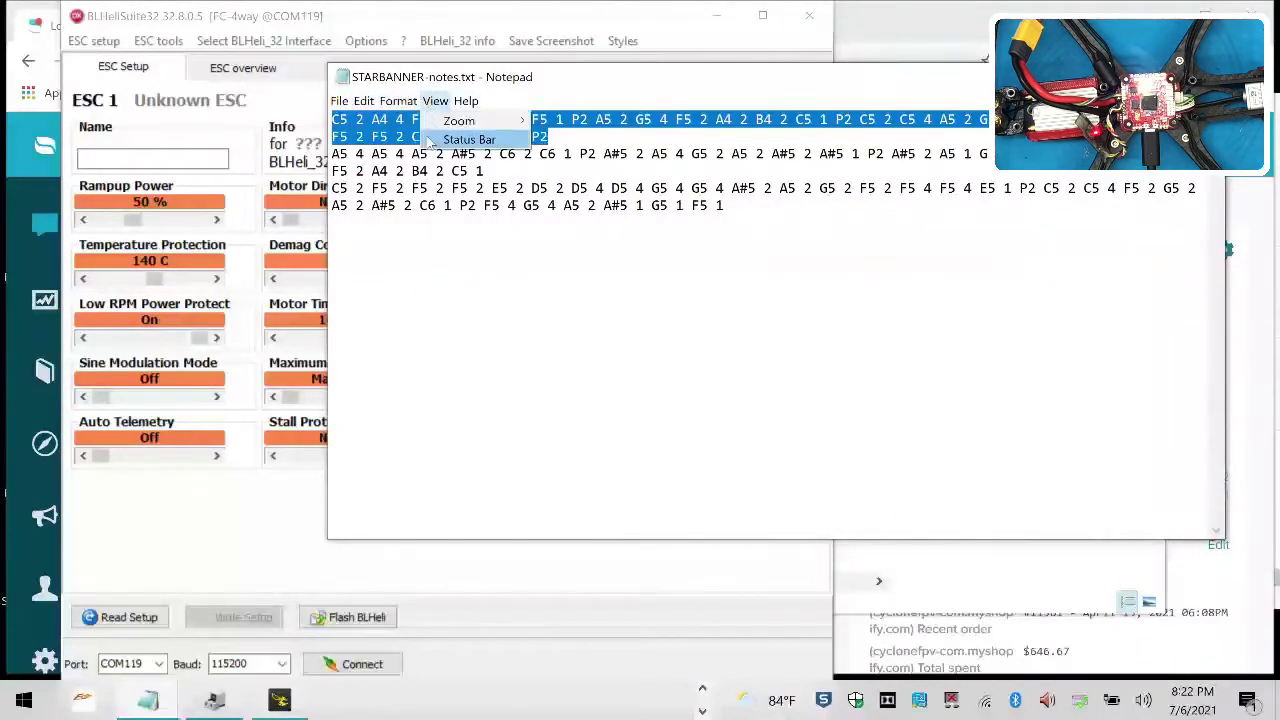
click(440, 138)
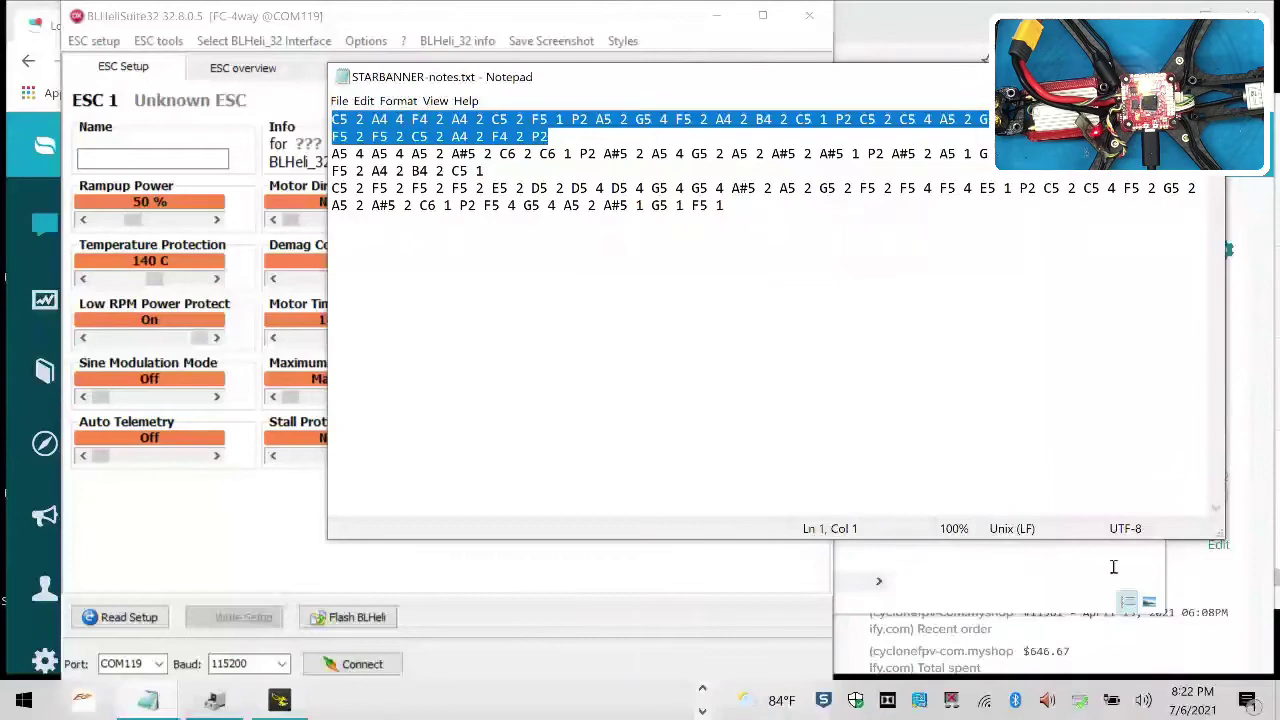
click(538, 122)
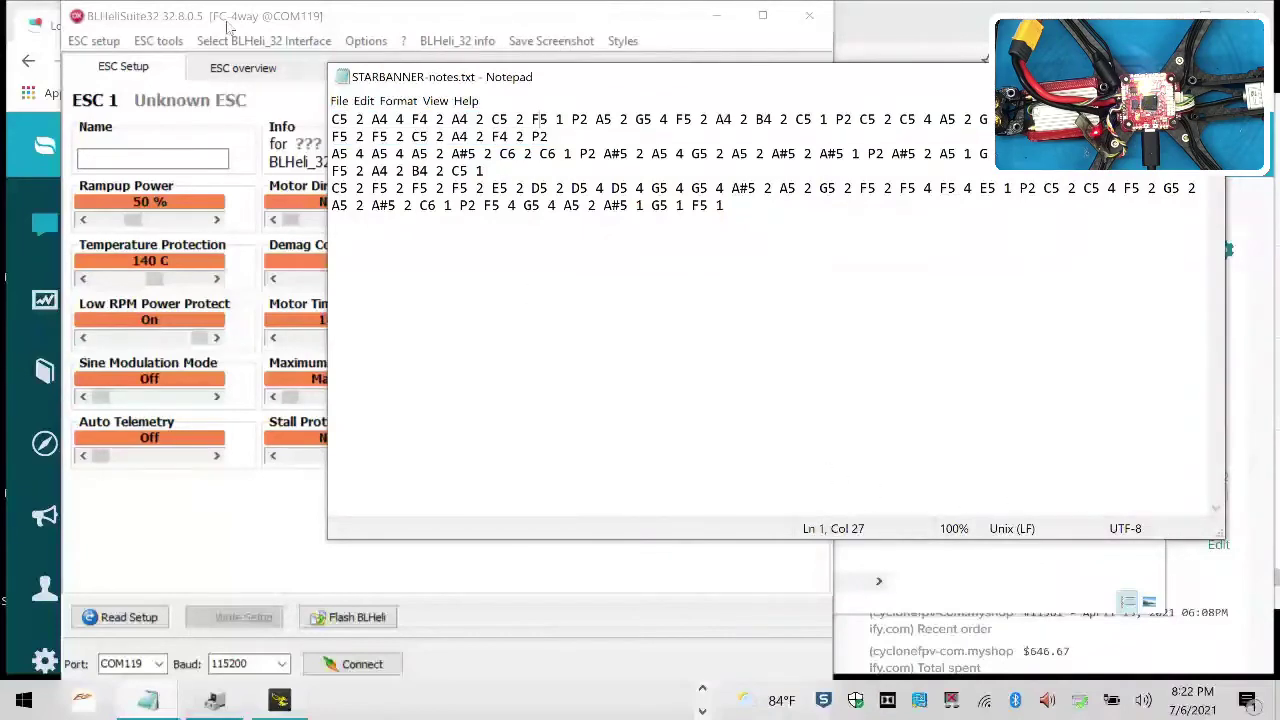
click(378, 31)
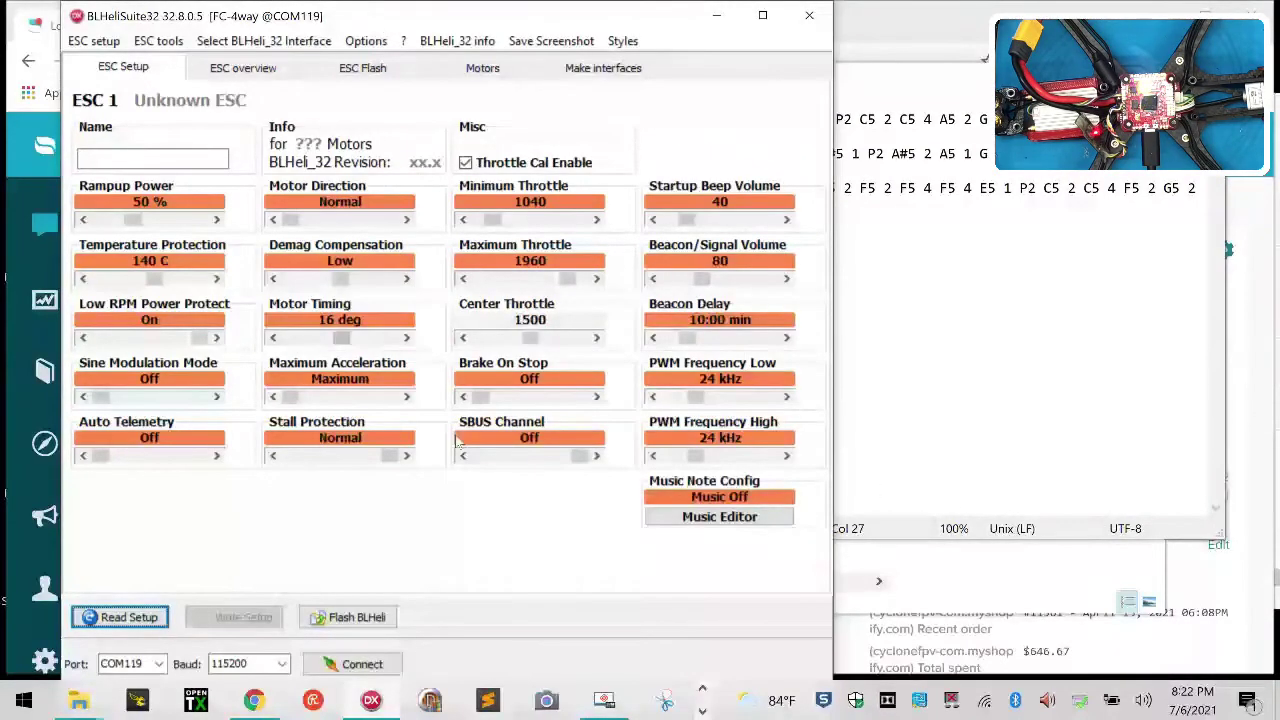
Connect to the four HGLRC Zeus ESCs, load their setup, and open the Music Editor.
click(136, 618)
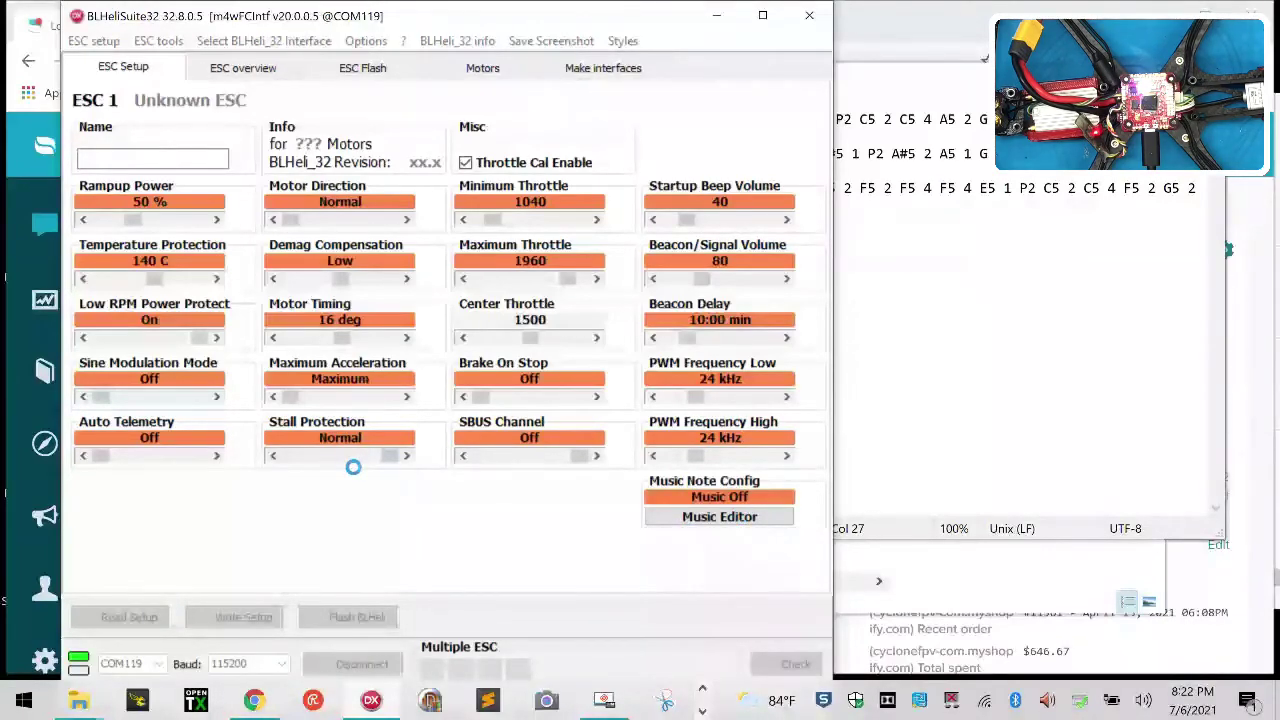
click(446, 567)
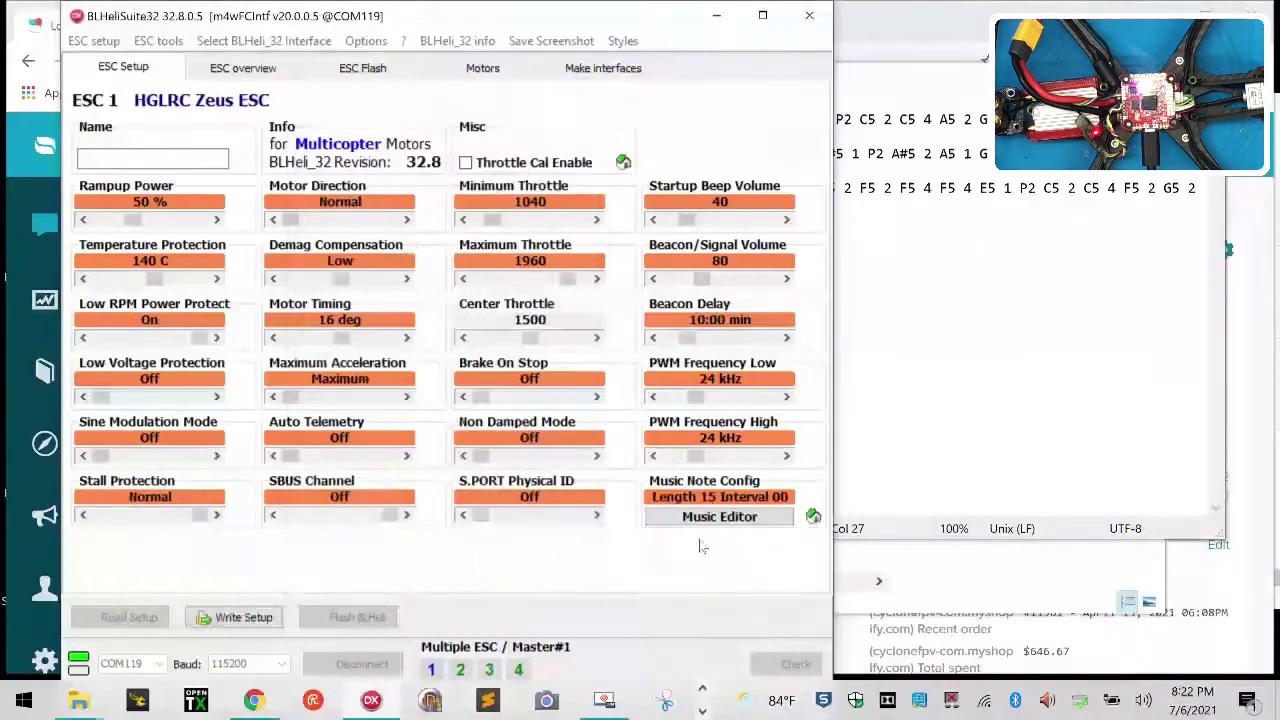
click(719, 516)
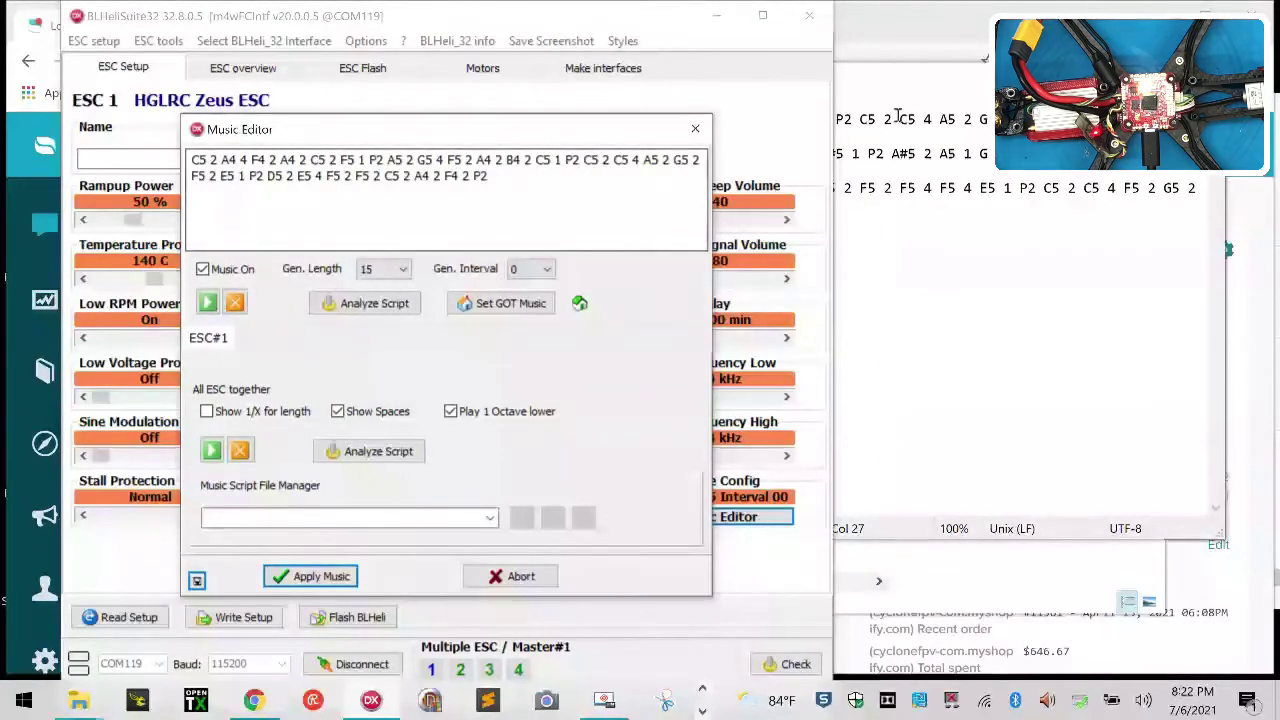
click(957, 88)
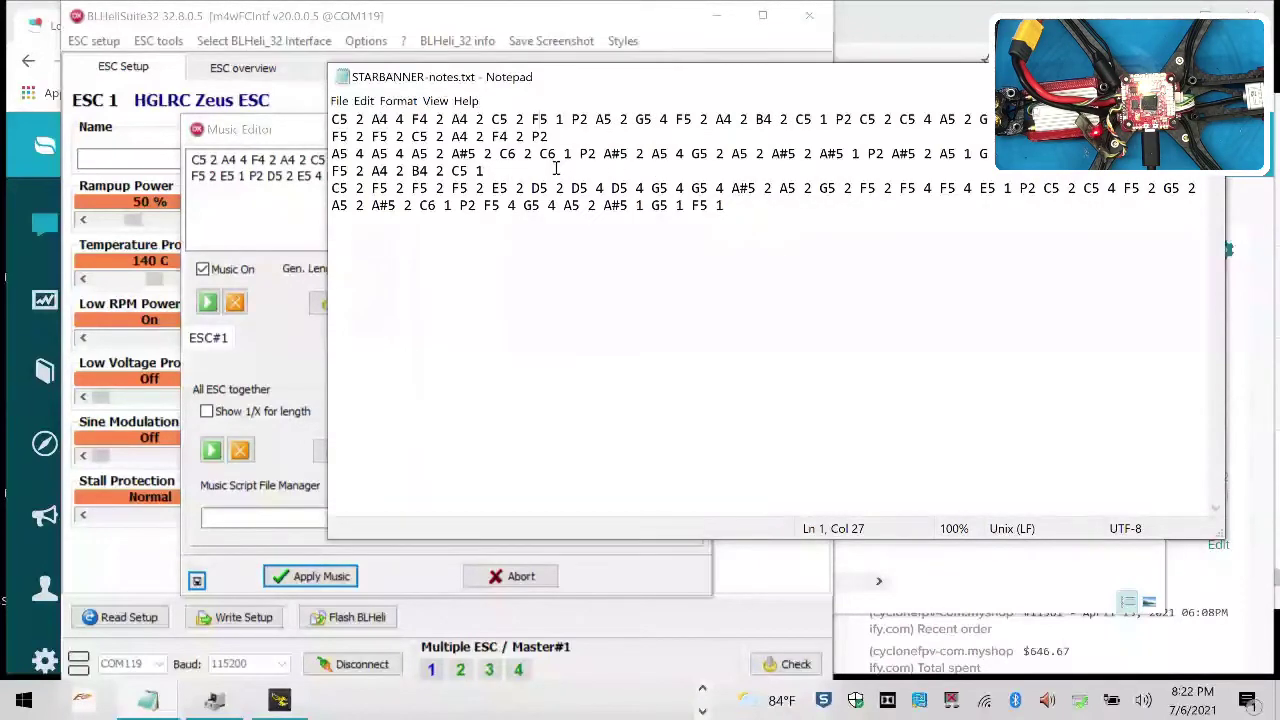
triple_click(556, 168)
right_click(450, 166)
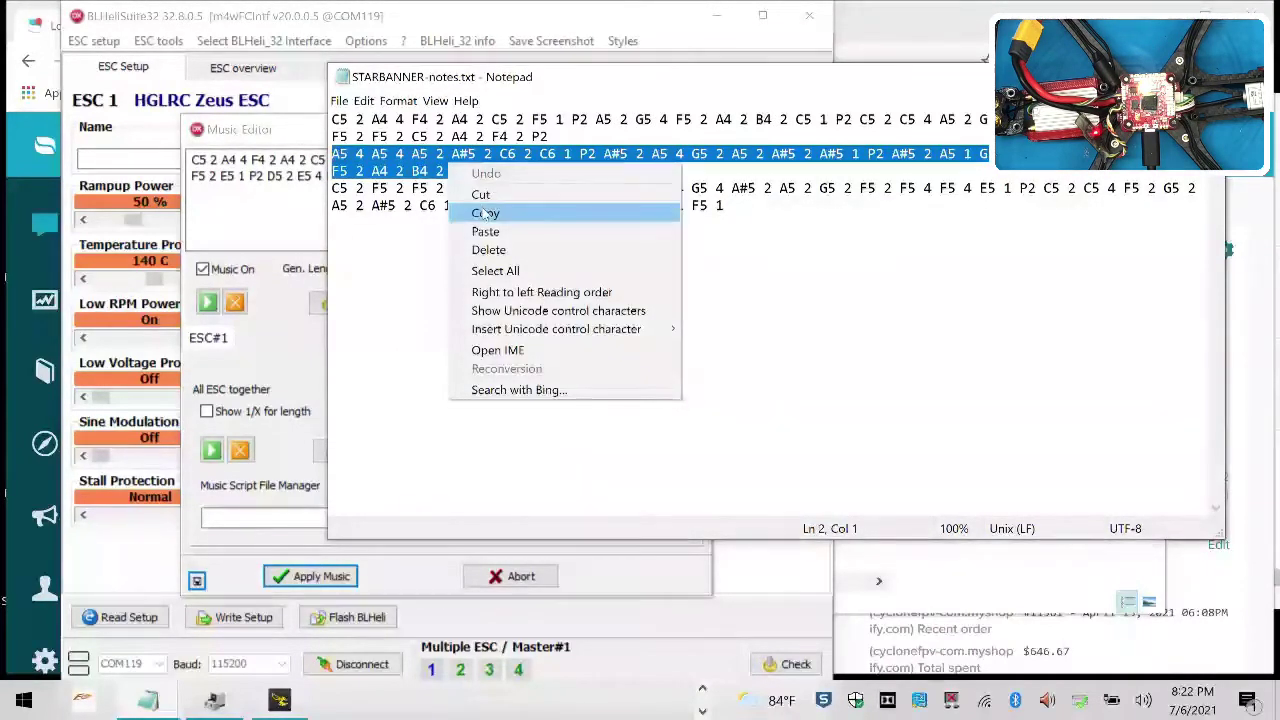
click(486, 214)
click(261, 197)
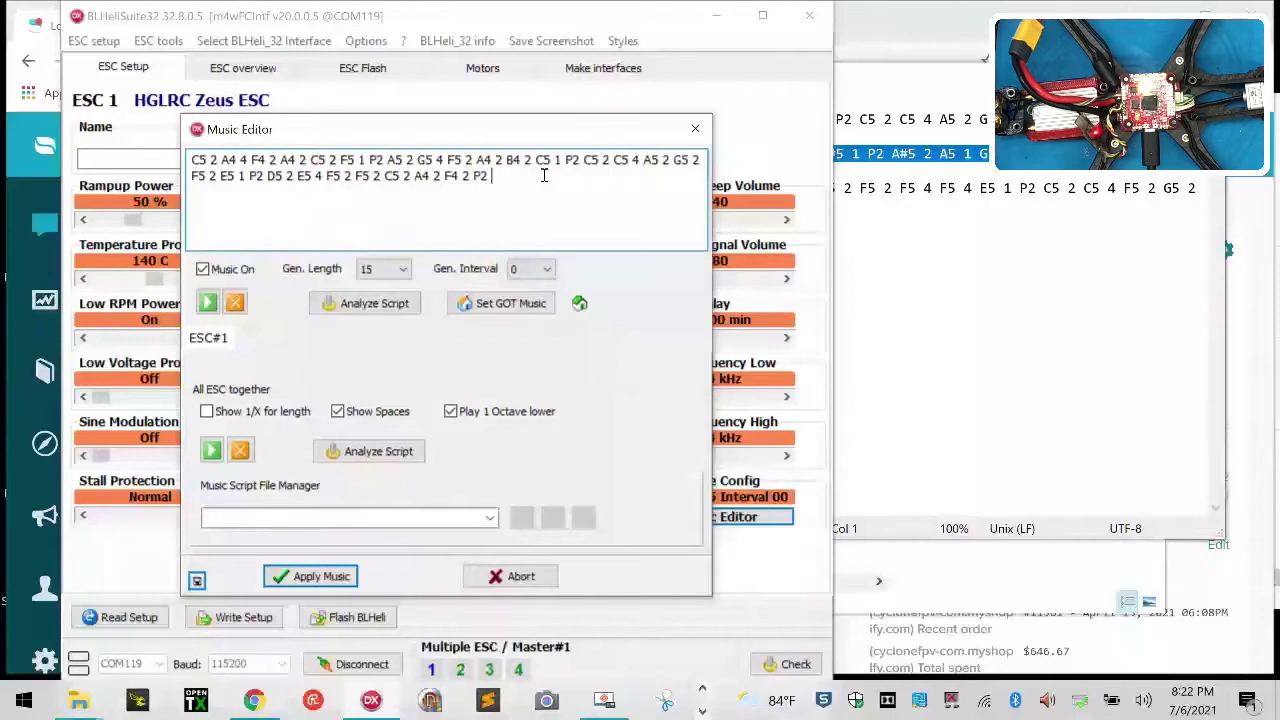
key(ctrl+v)
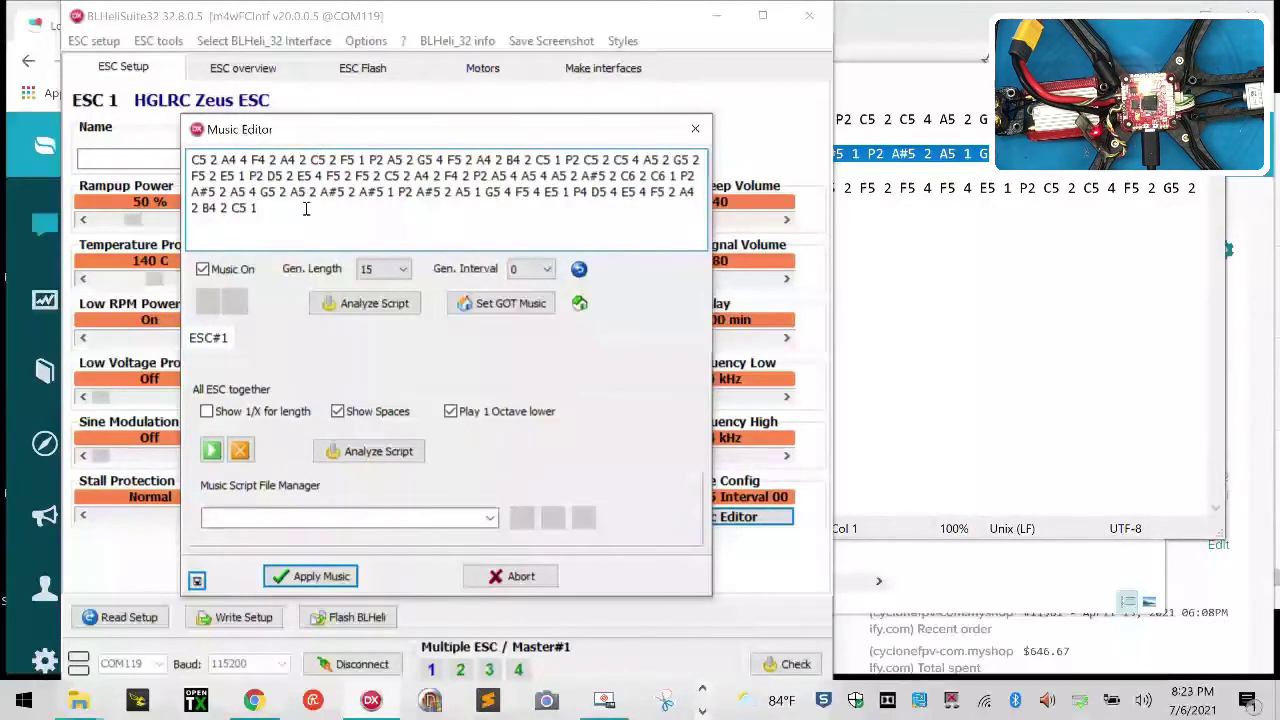
click(898, 76)
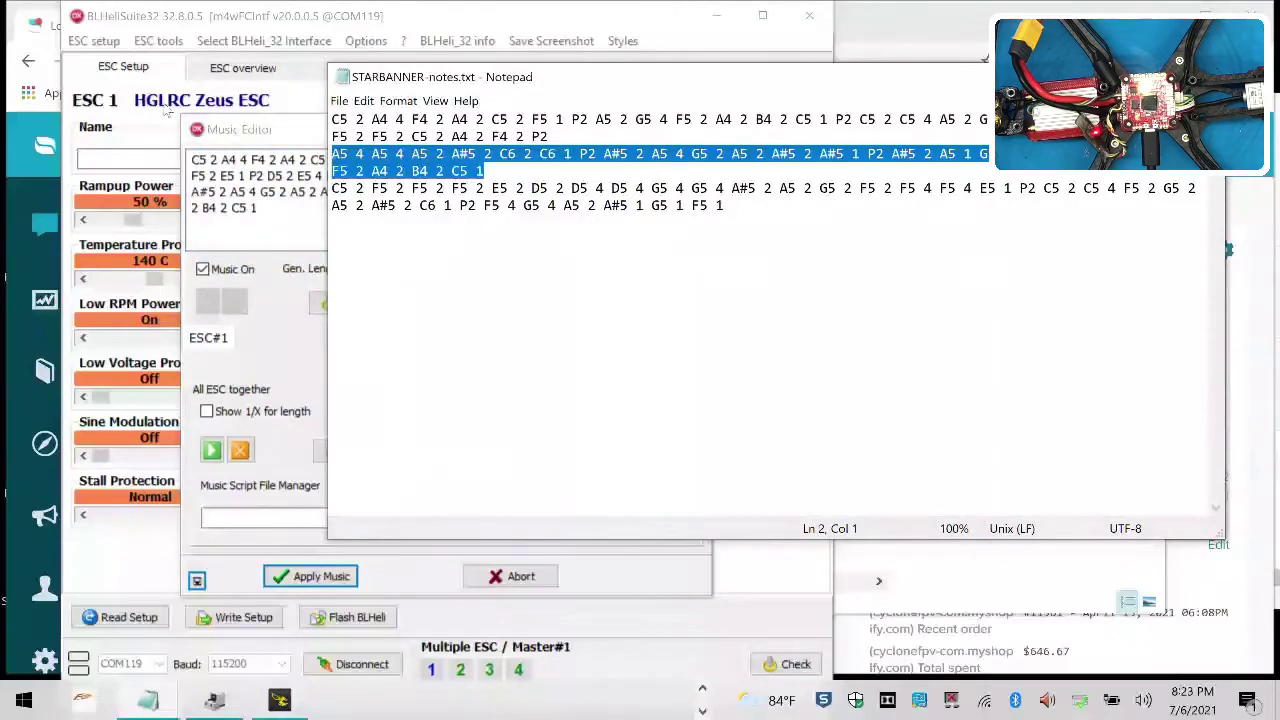
click(278, 135)
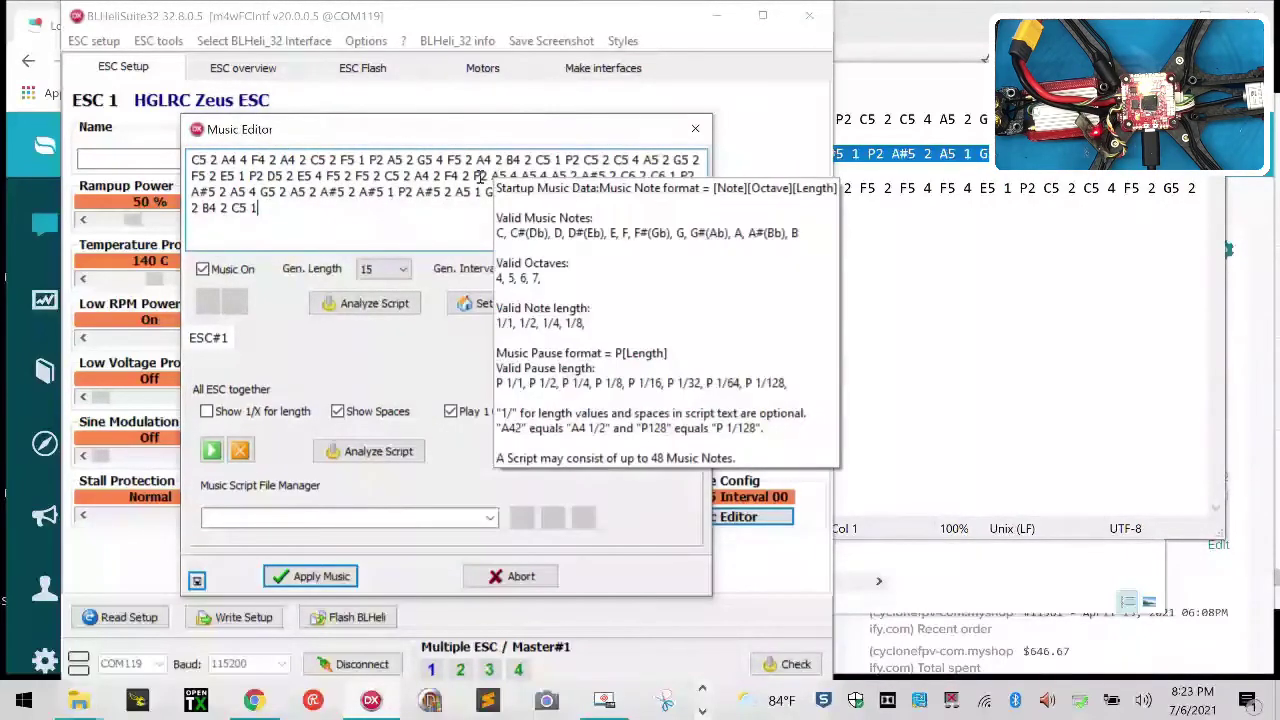
drag(491, 175, 580, 250)
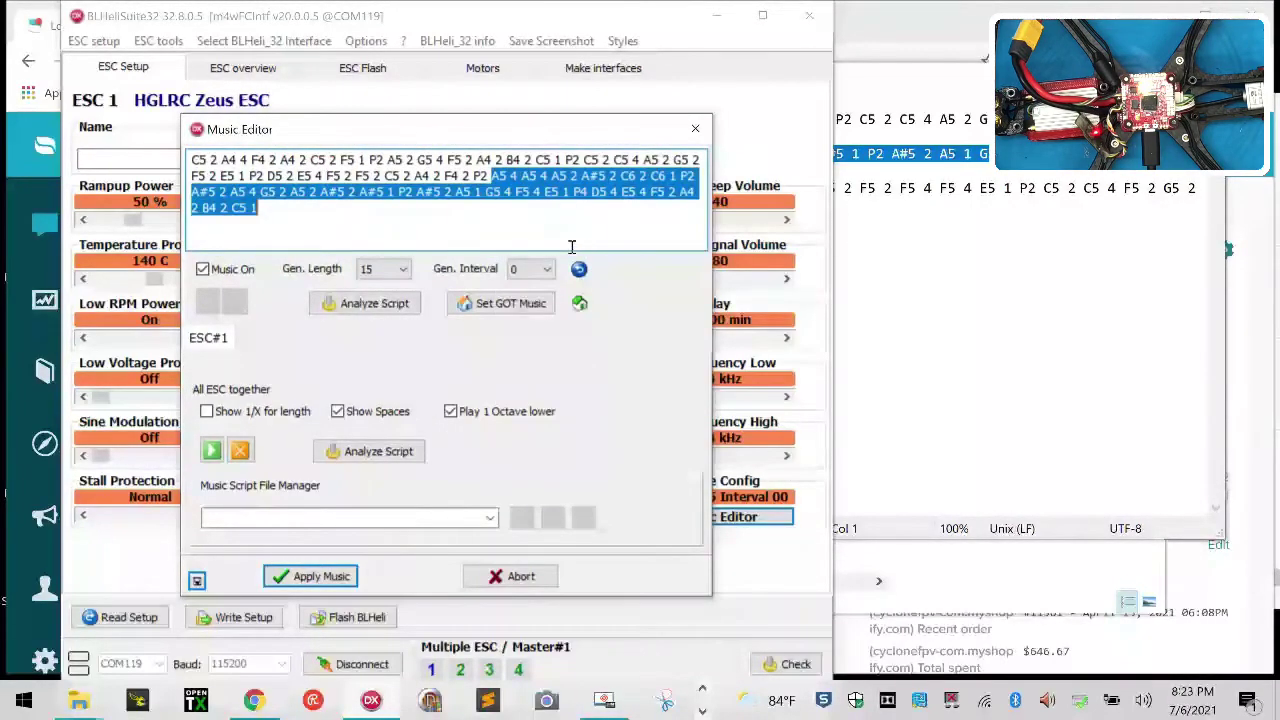
key(Delete)
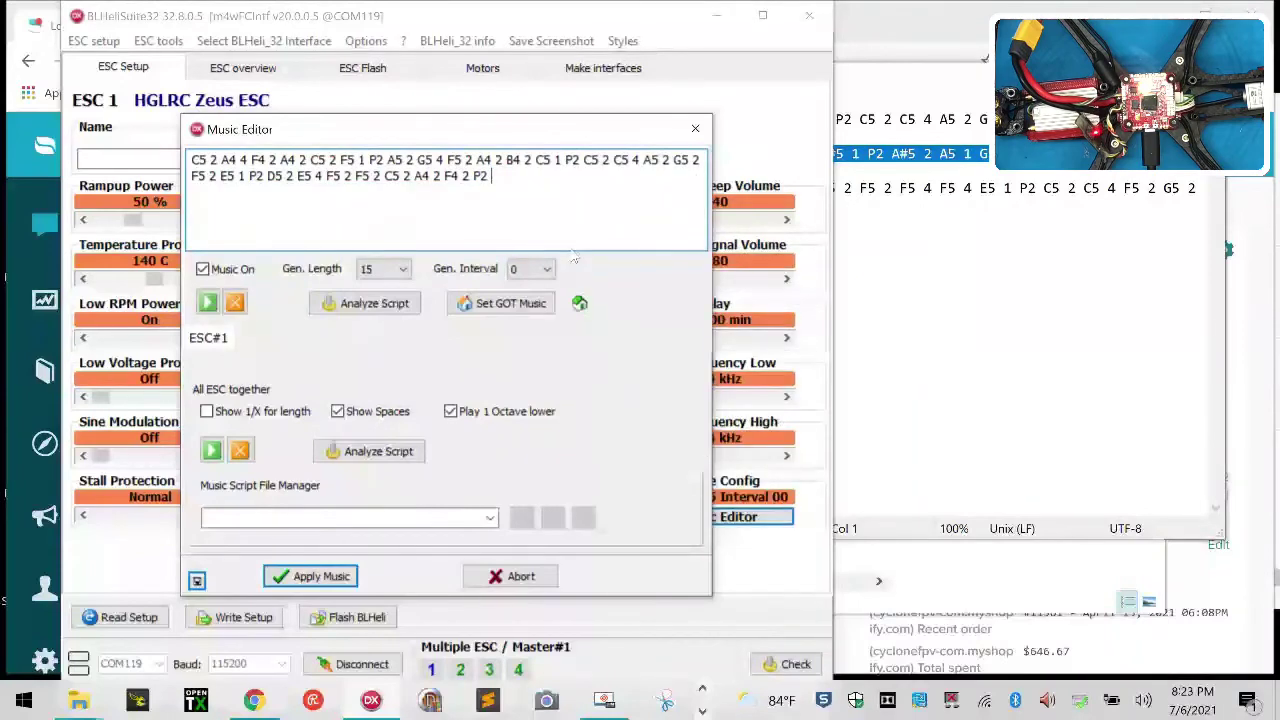
Apply the edited melody, write setup to all four ESCs, and disconnect the flight controller.
click(320, 577)
click(228, 618)
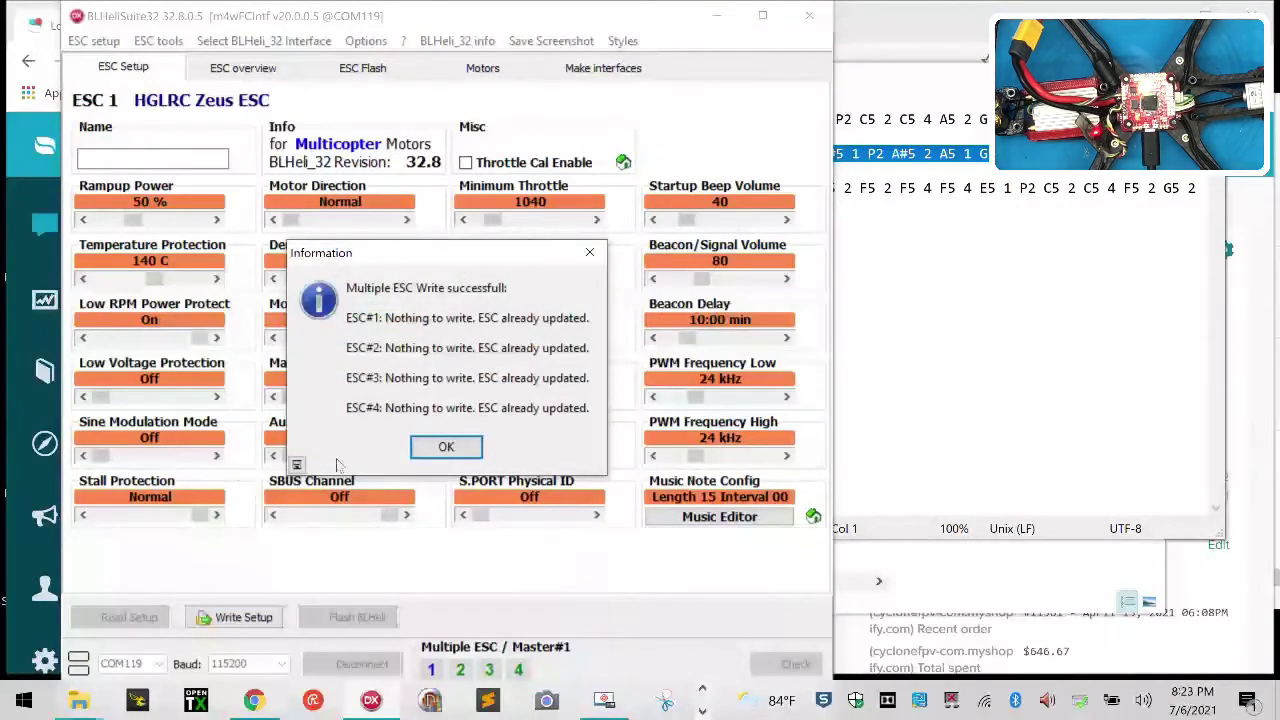
click(474, 453)
click(375, 664)
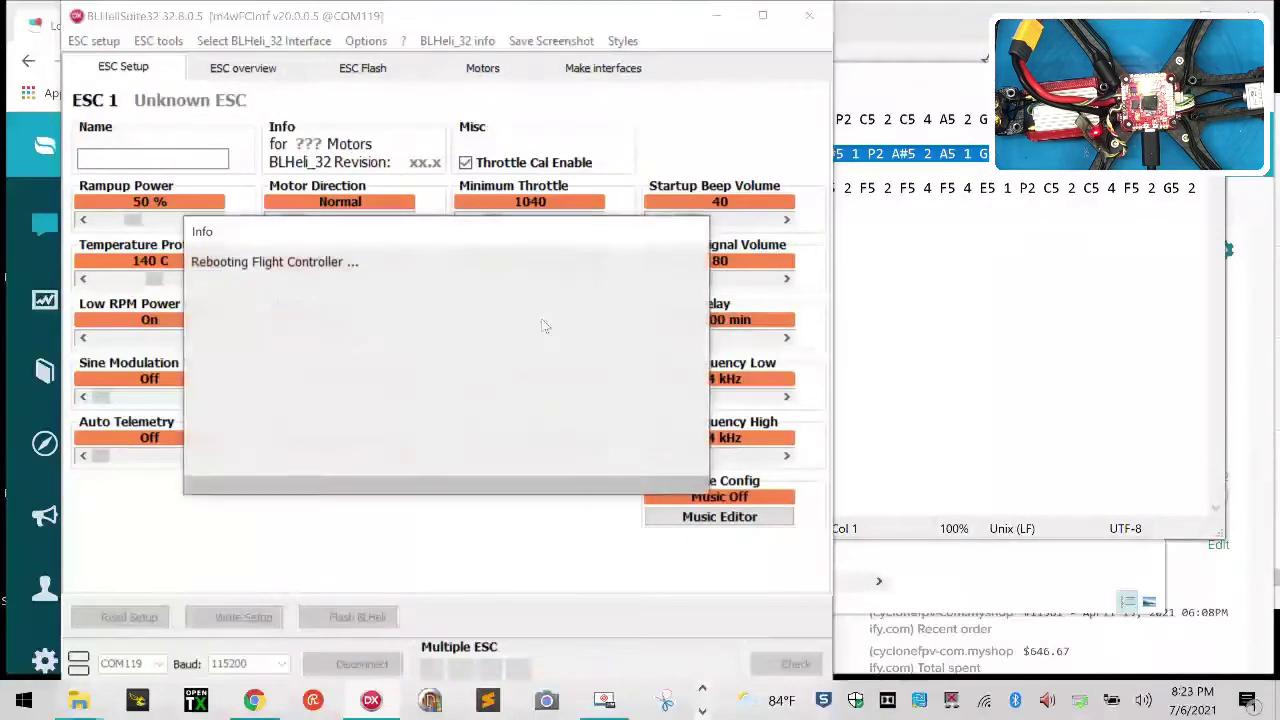